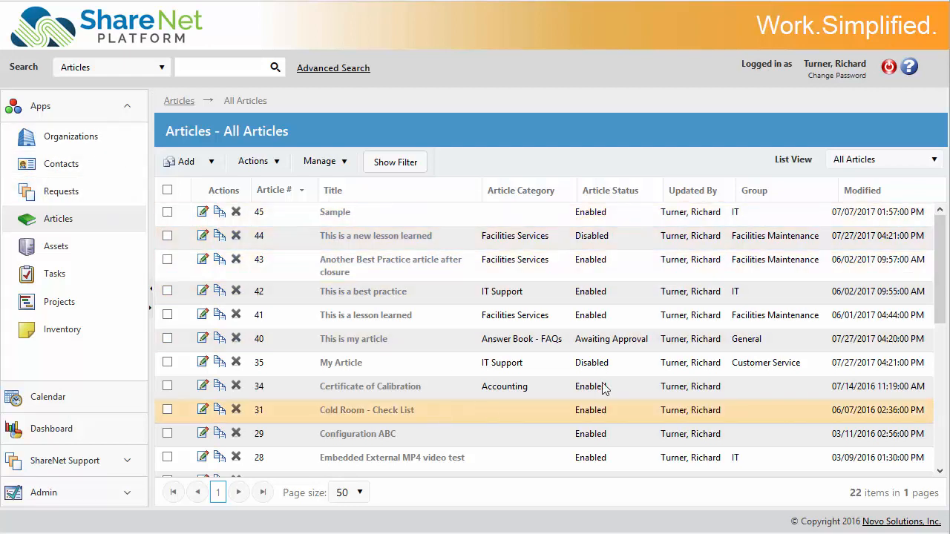
# - View the article list grouped by category and return it to the All Articles view
pyautogui.click(916, 161)
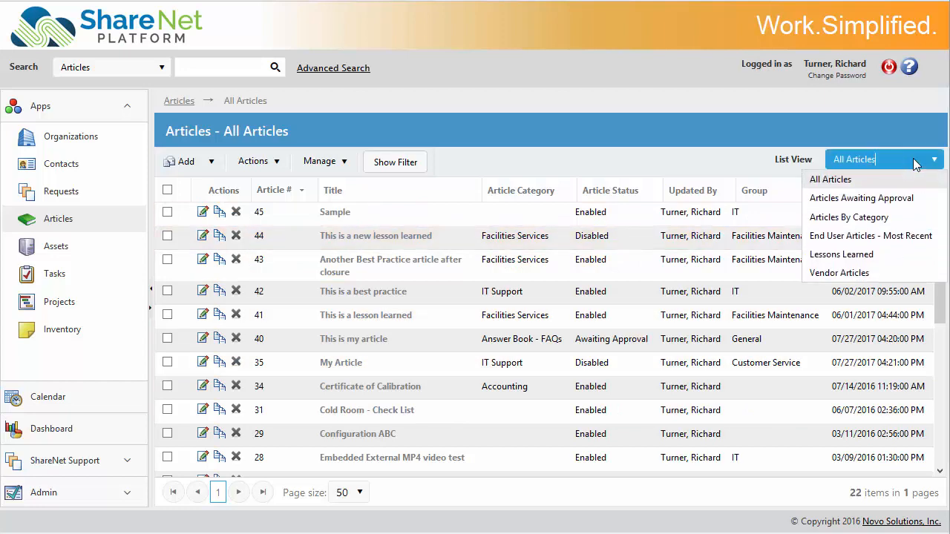
pyautogui.click(845, 217)
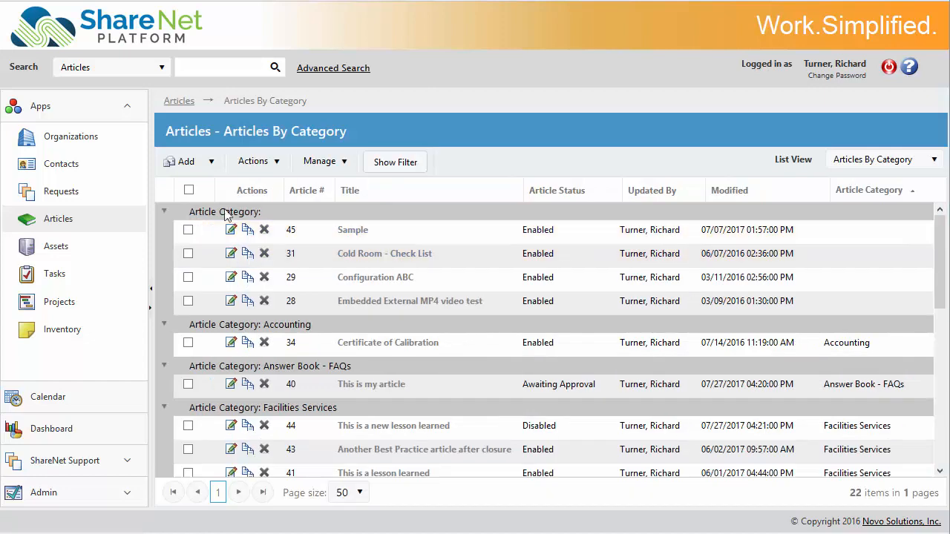
pyautogui.click(865, 162)
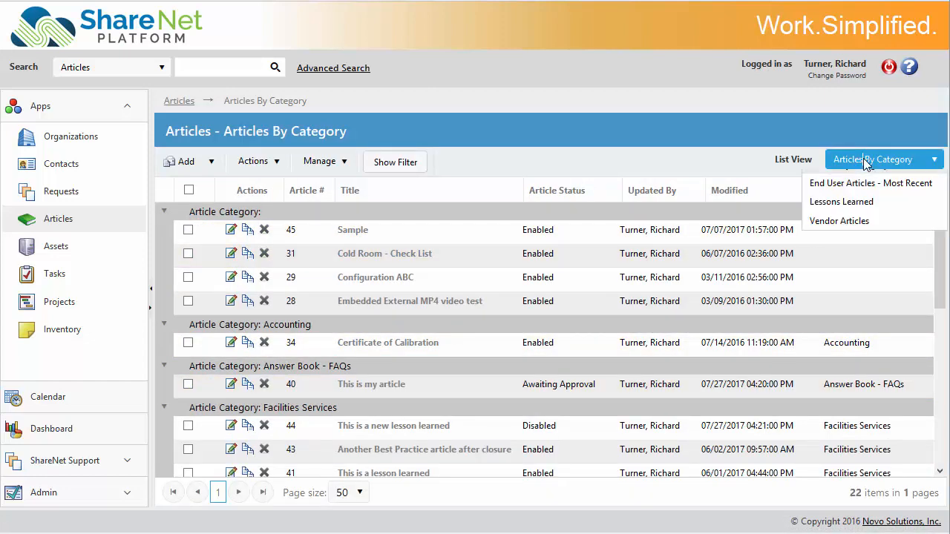
pyautogui.click(848, 182)
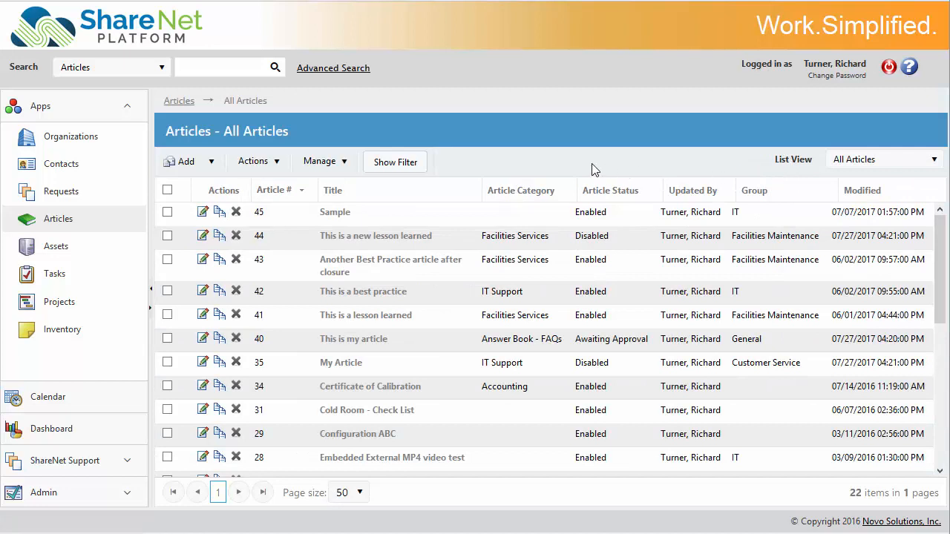
pyautogui.click(324, 162)
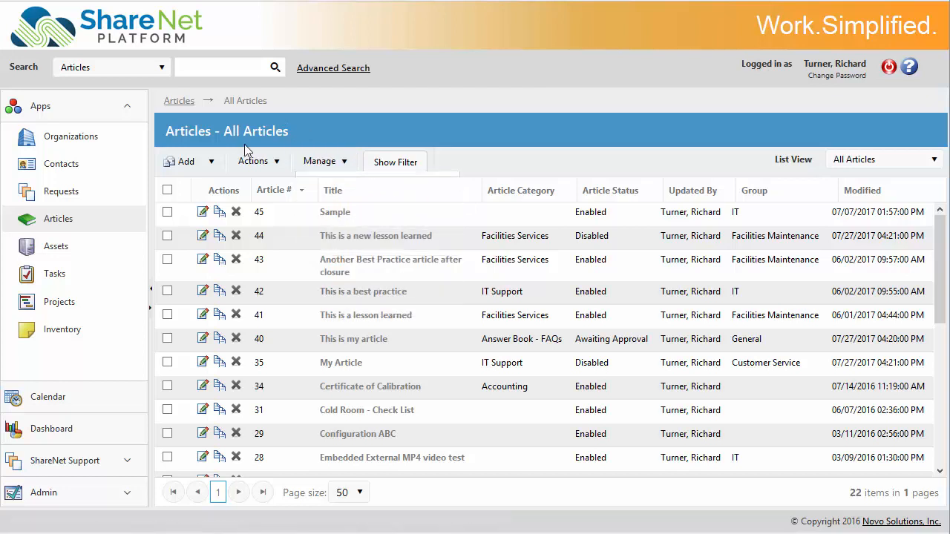
# - Add a new Lesson Learned article and title it "This is my lesson learned"
pyautogui.click(212, 163)
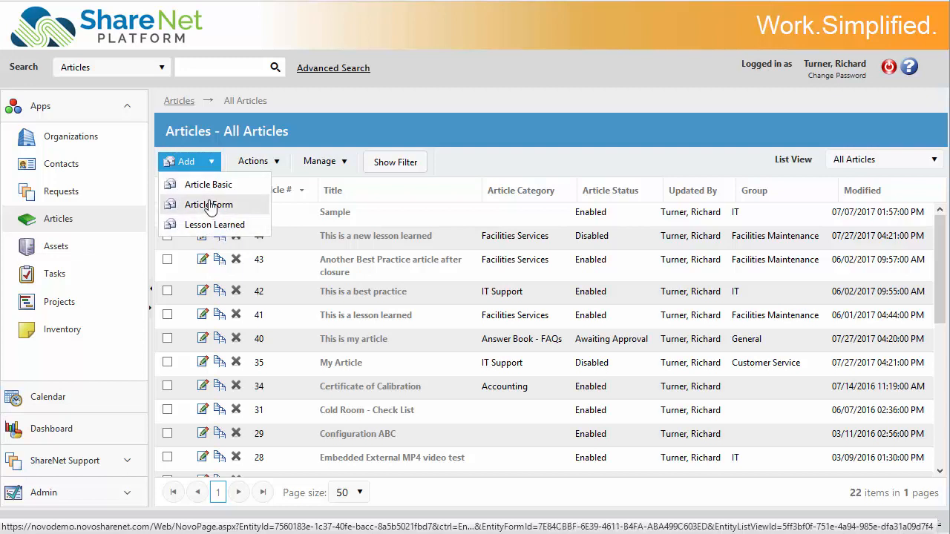
pyautogui.click(190, 167)
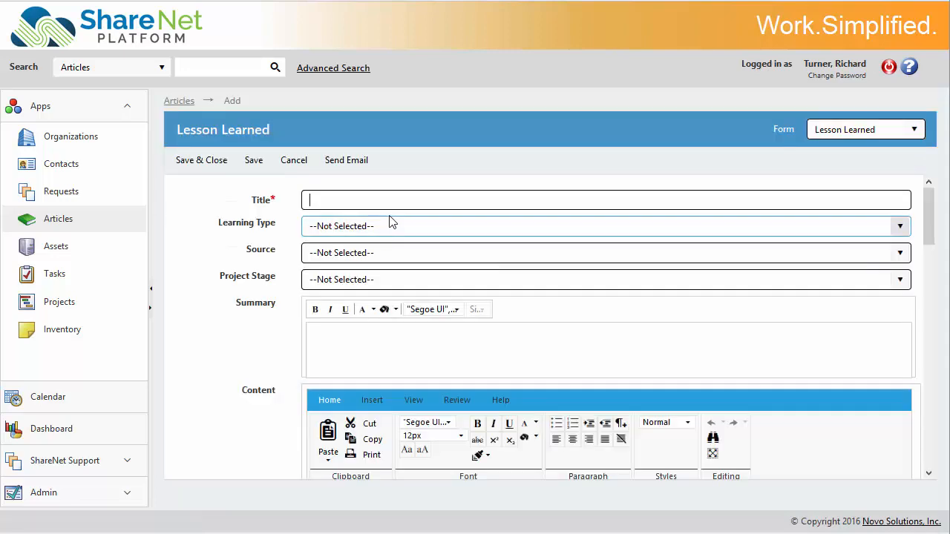
pyautogui.click(397, 201)
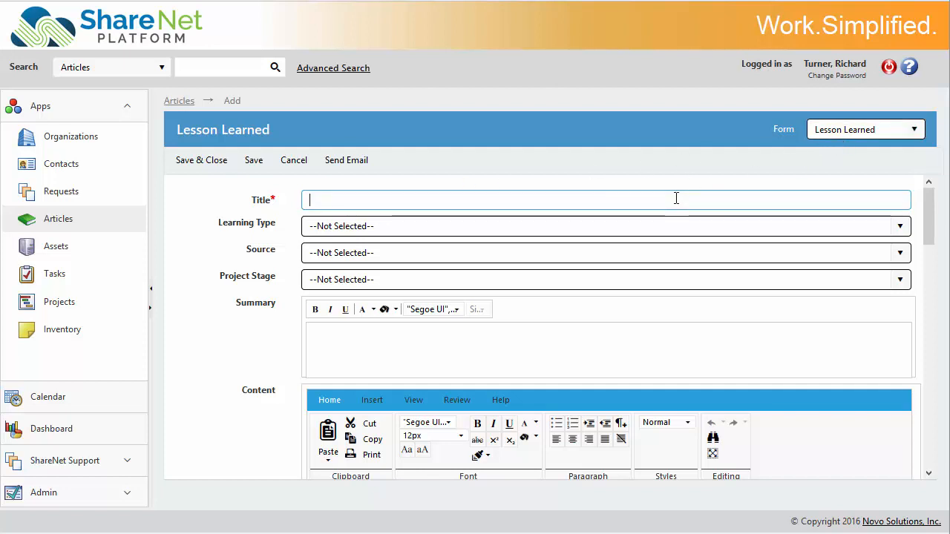
pyautogui.write('This is my le')
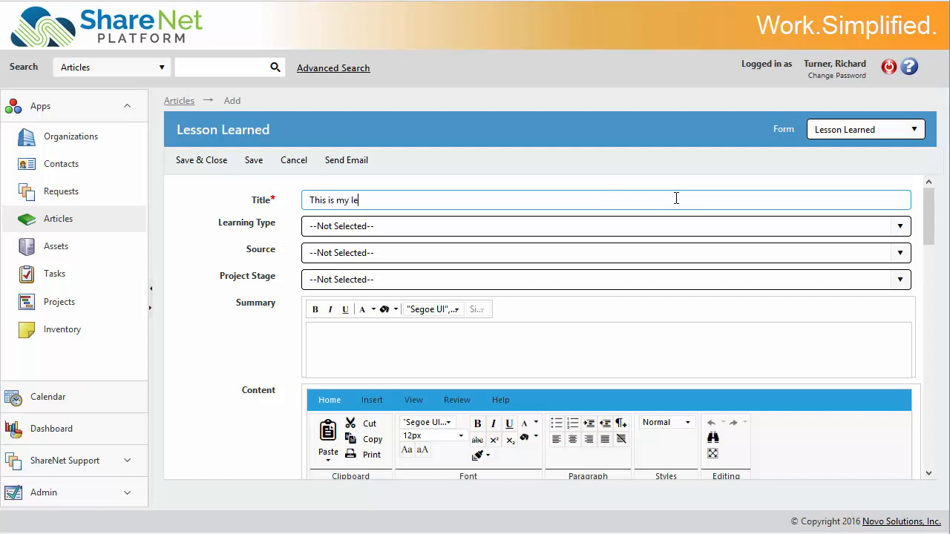
pyautogui.write('sson learned')
# - Set the learning type to Lesson Learned, the source to Source 1 and the project stage to Design
pyautogui.click(354, 226)
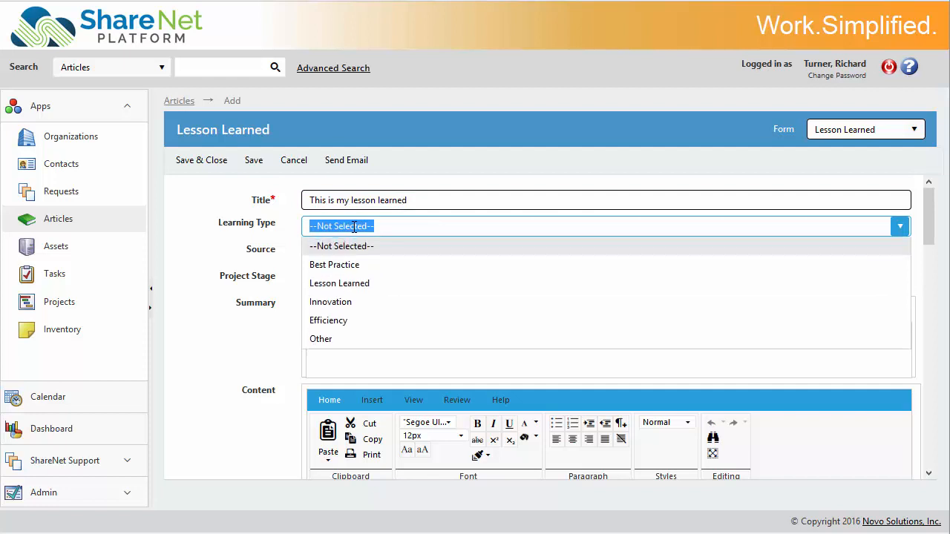
pyautogui.click(354, 284)
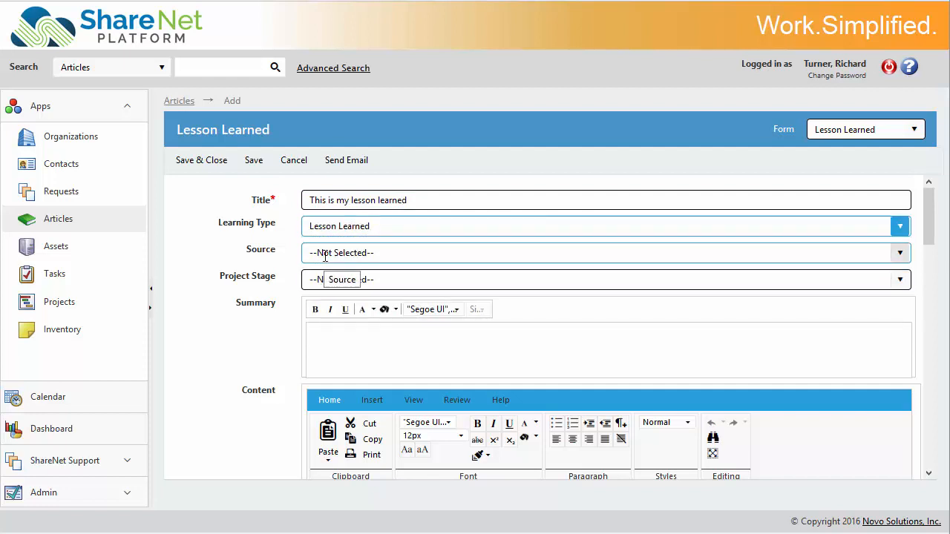
pyautogui.press('Tab')
pyautogui.hotkey('alt', 'Down')
pyautogui.click(349, 292)
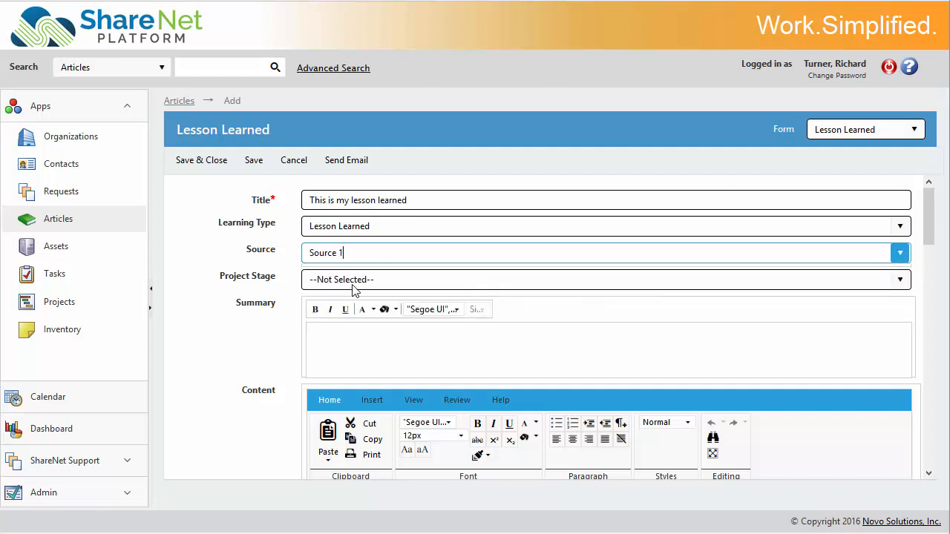
pyautogui.click(352, 279)
pyautogui.click(355, 341)
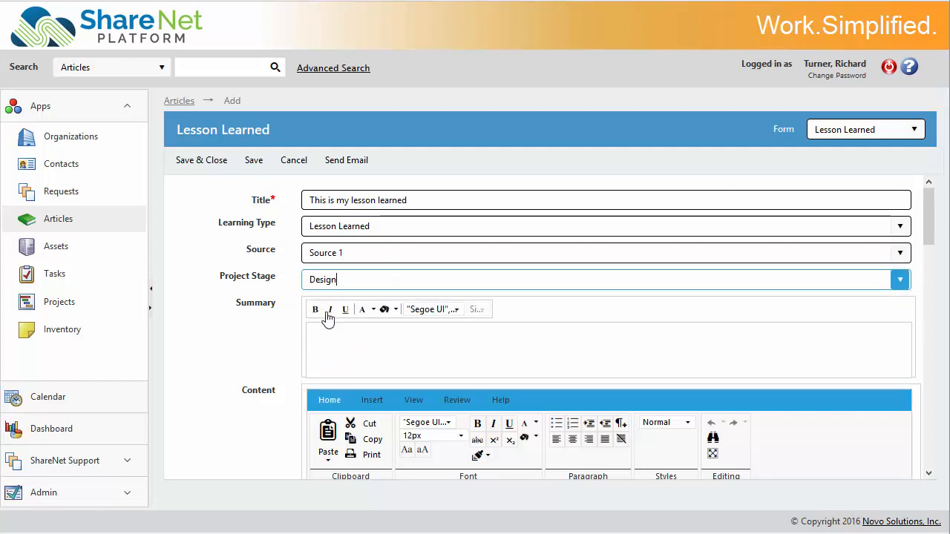
# - Enter "This is a summary" as the summary and "This is the content area" as the first content line
pyautogui.click(353, 346)
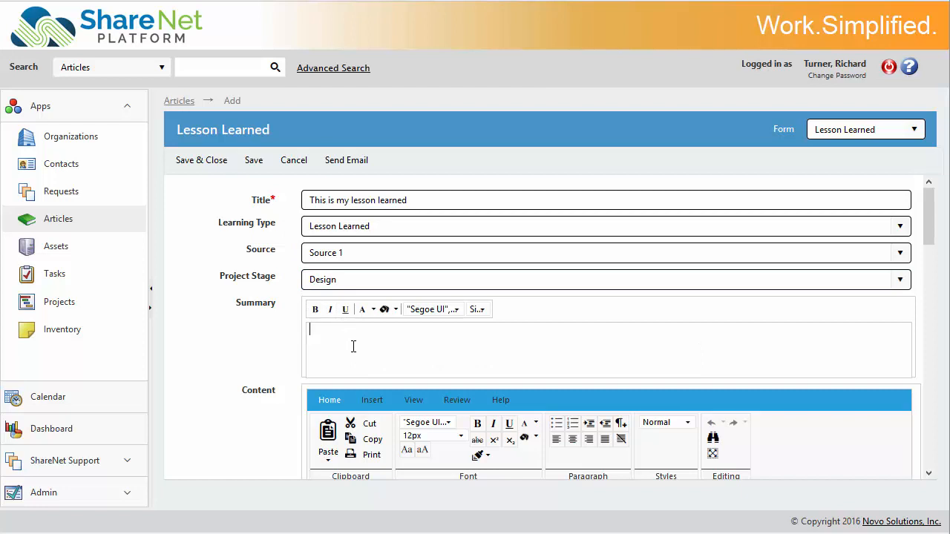
pyautogui.write('This is a summary')
pyautogui.scroll(-1, 269, 330)
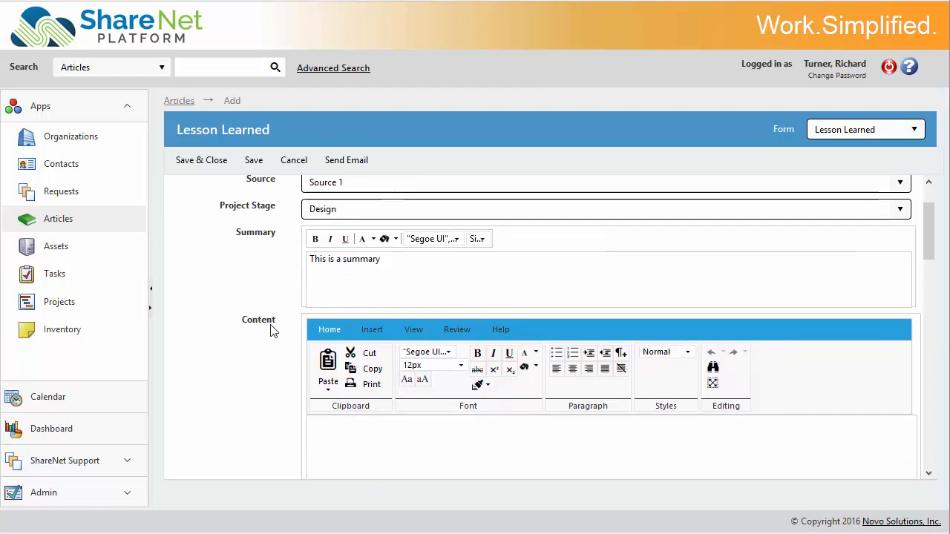
pyautogui.scroll(-2, 270, 329)
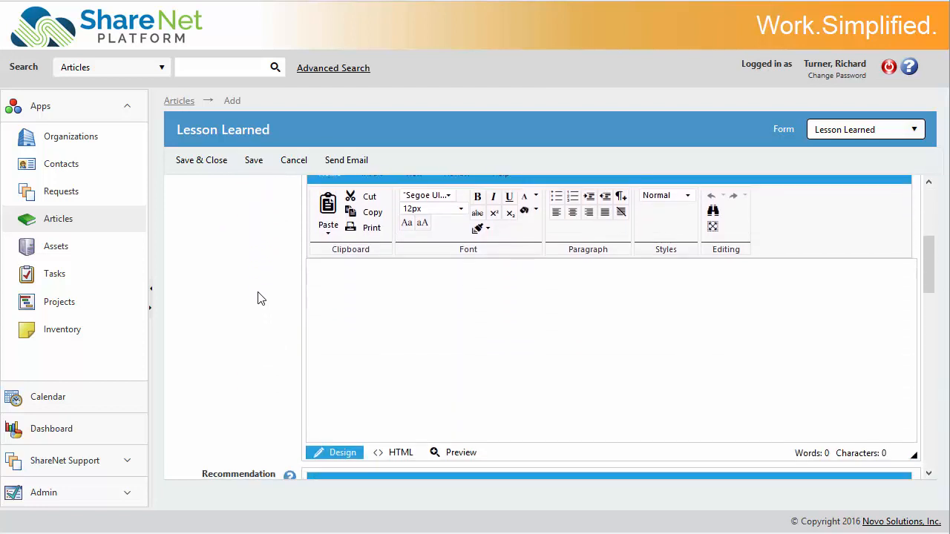
pyautogui.scroll(1, 257, 298)
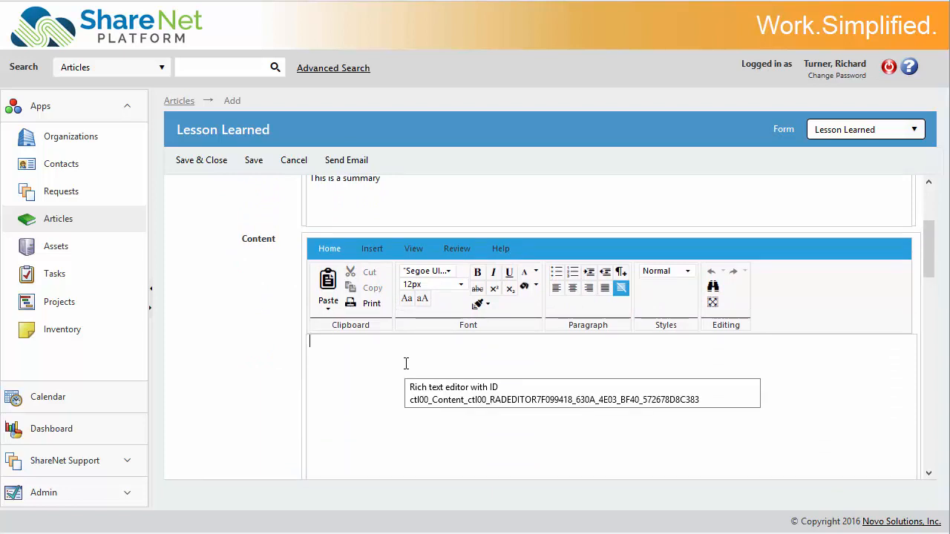
pyautogui.write('This is the conte')
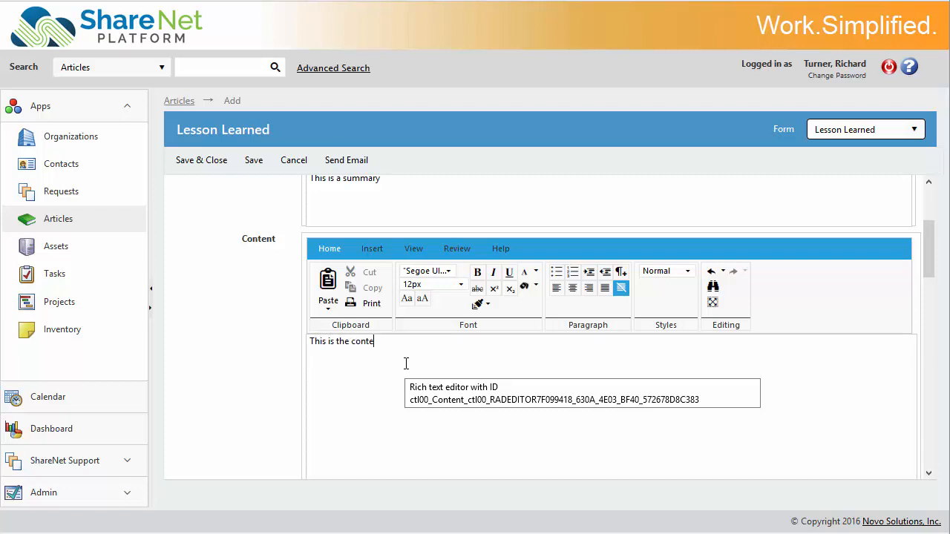
pyautogui.write('nt area')
pyautogui.press('Return')
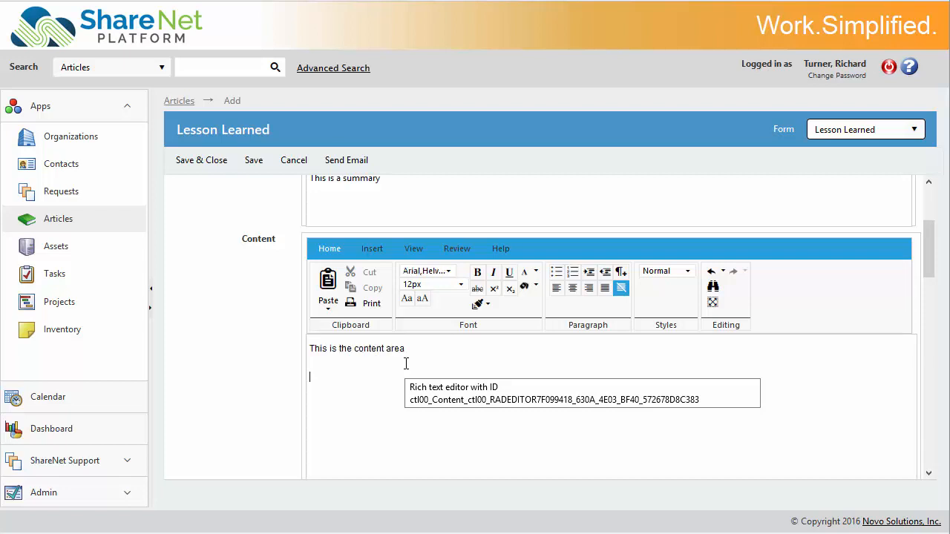
# - Add a bulleted item "asfasf" below the content line and make its first three letters bold and underlined
pyautogui.click(557, 275)
pyautogui.write('asfasf')
pyautogui.press('Return')
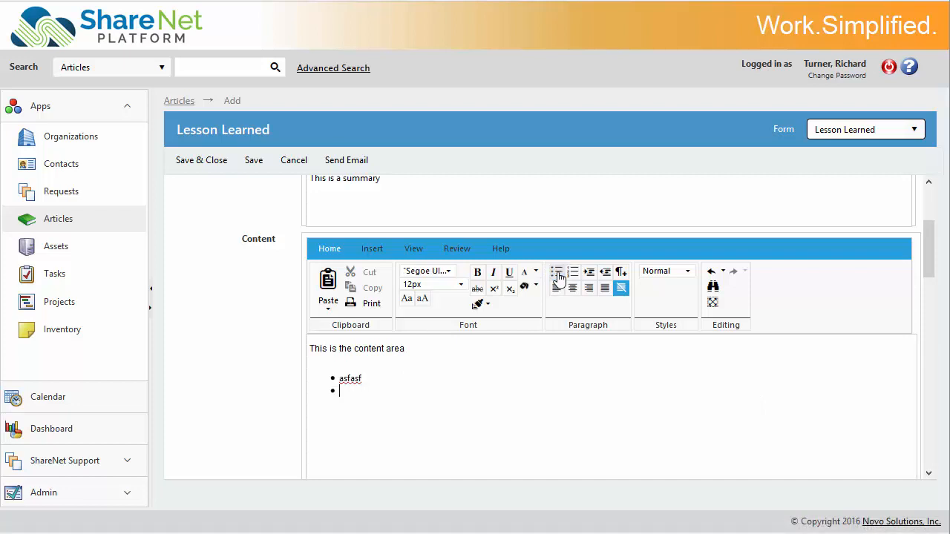
pyautogui.hotkey('shift', 'Right')
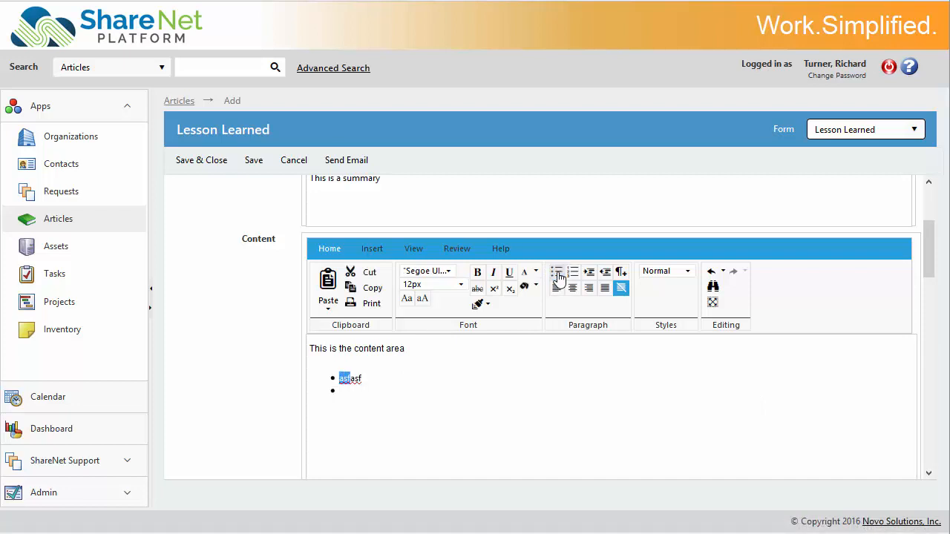
pyautogui.hotkey('shift', 'Right')
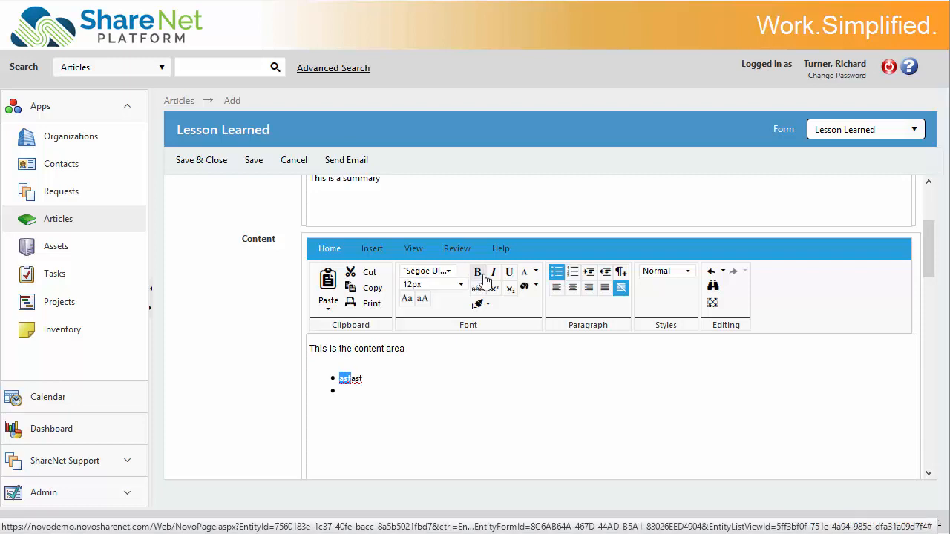
pyautogui.click(478, 272)
pyautogui.click(509, 271)
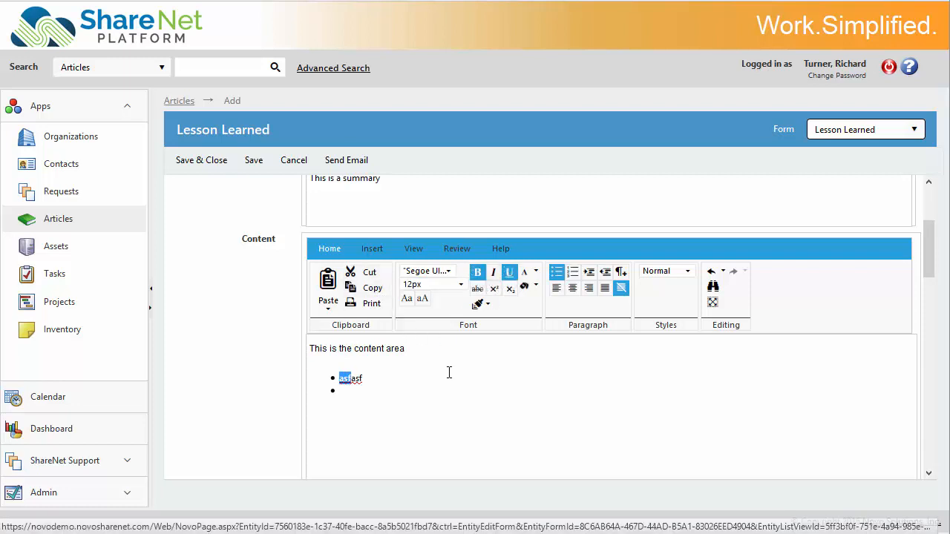
pyautogui.click(414, 391)
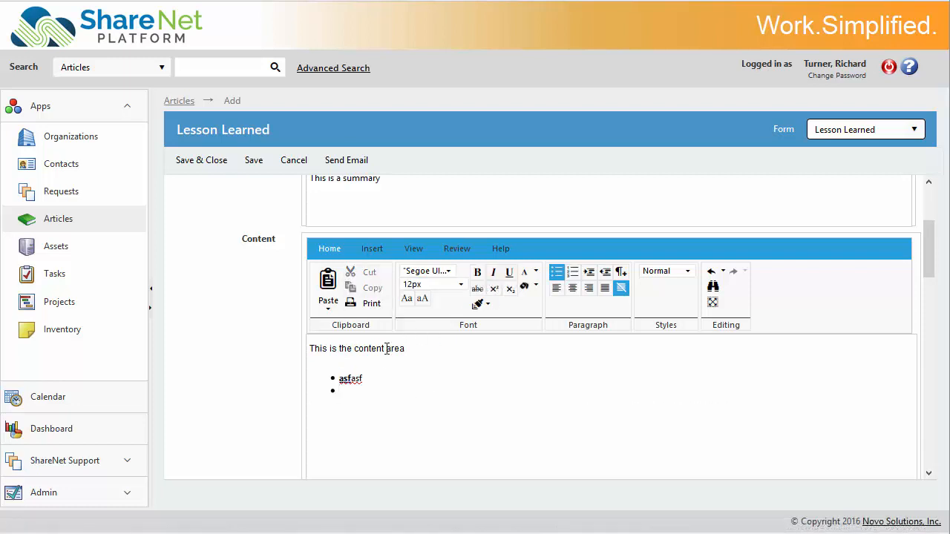
# - Insert the image parks2.jpg from the ImageFiles folder into the article content
pyautogui.click(375, 250)
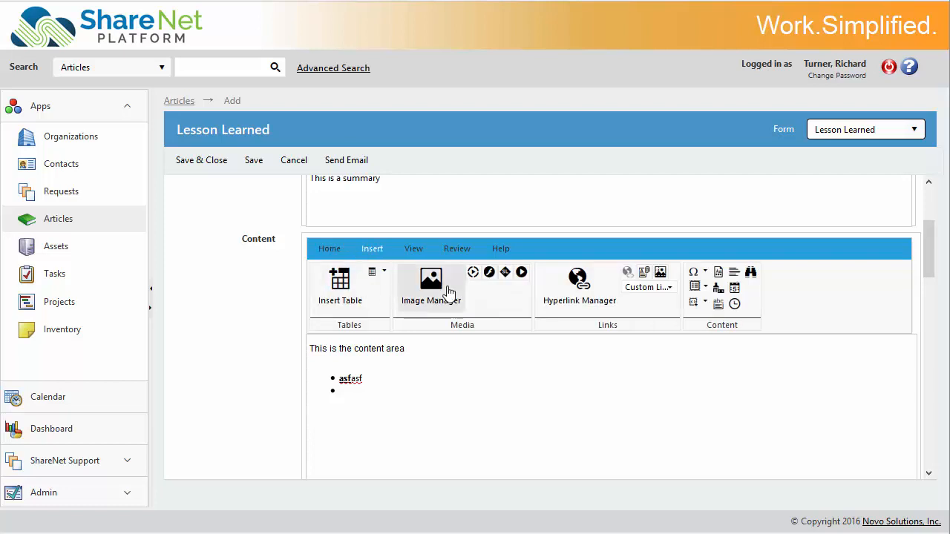
pyautogui.click(444, 291)
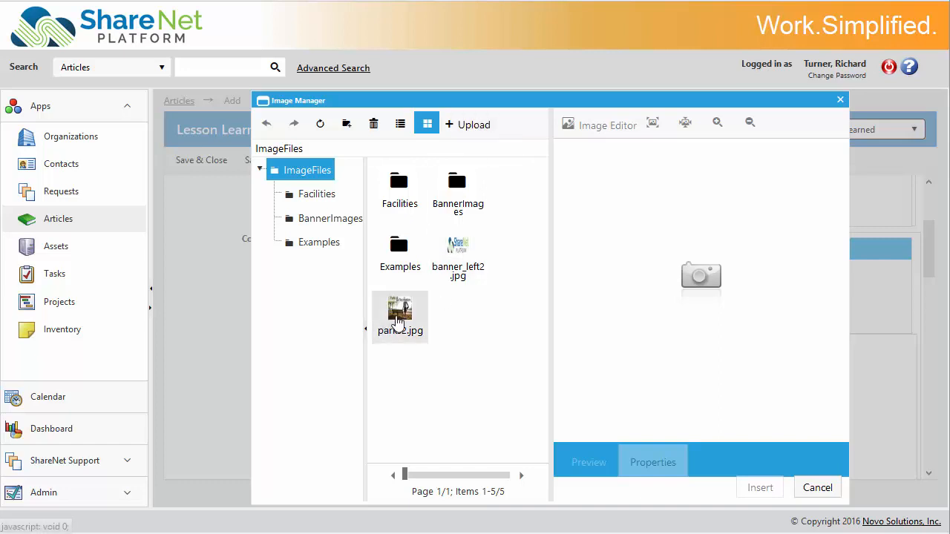
pyautogui.click(399, 321)
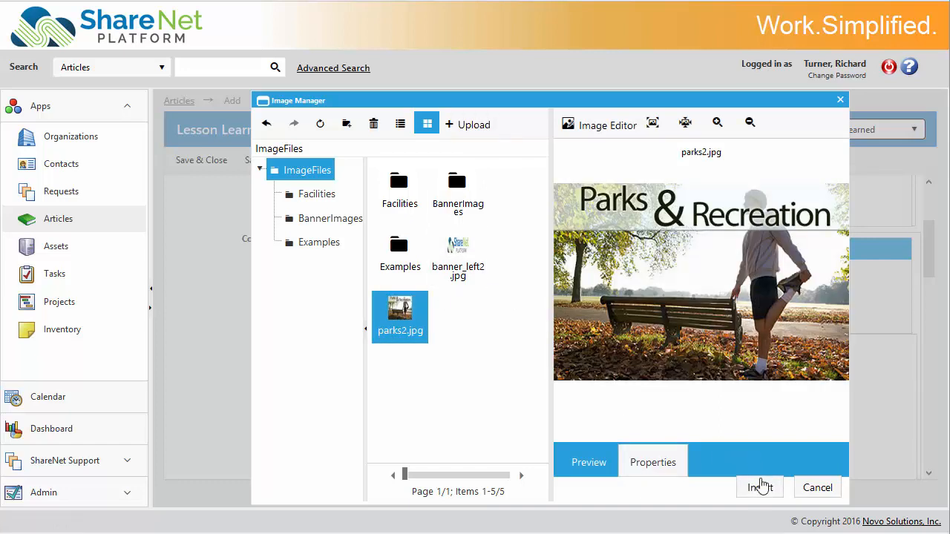
pyautogui.click(760, 486)
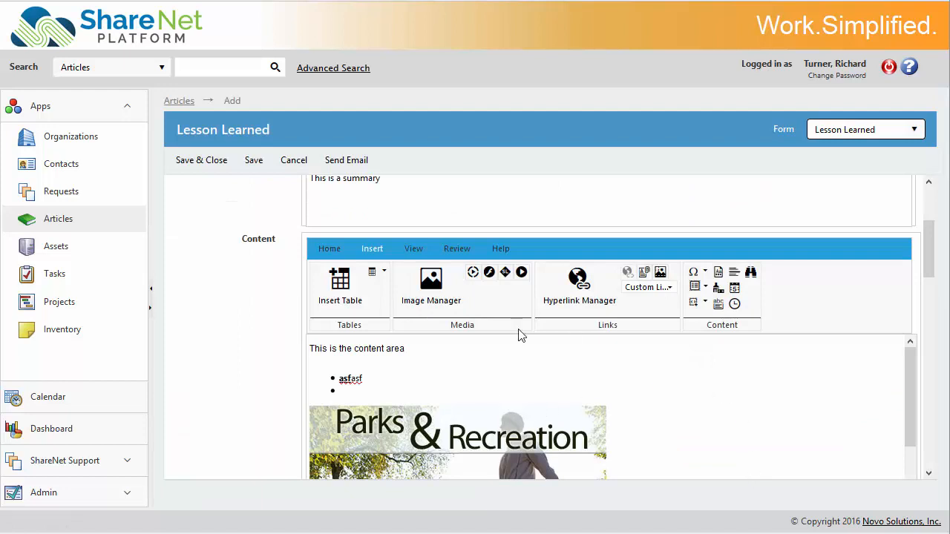
# - Enter "keyword1" as the article's keyword, leaving the recommendation empty
pyautogui.scroll(-5, 274, 324)
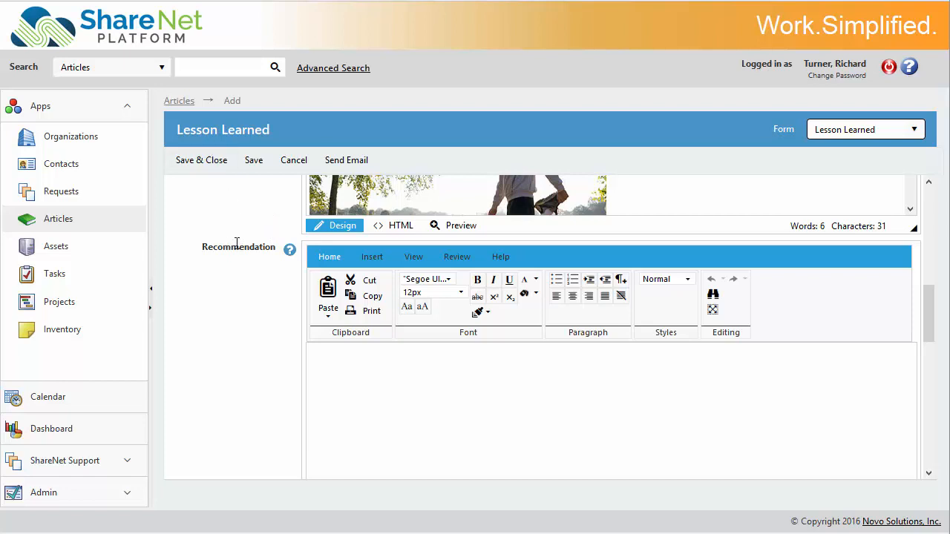
pyautogui.scroll(-1, 297, 268)
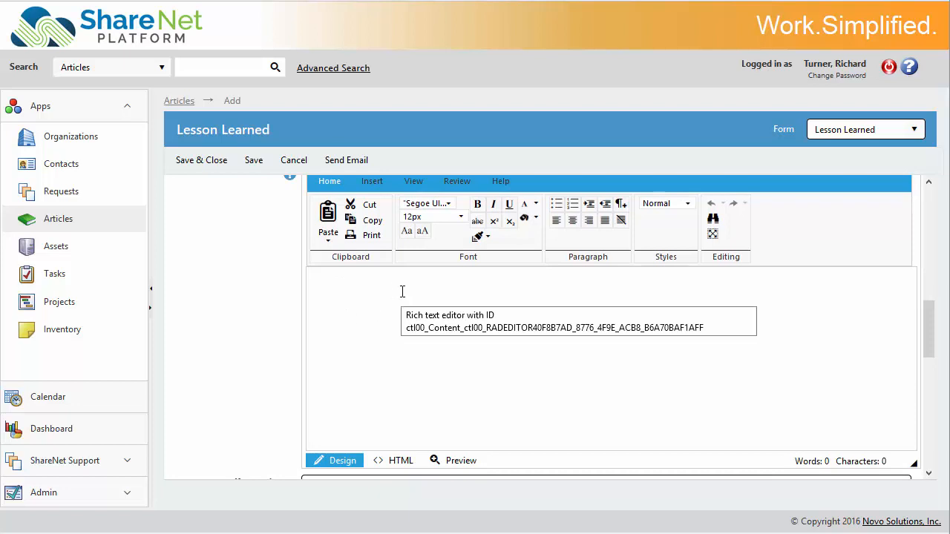
pyautogui.scroll(-2, 290, 286)
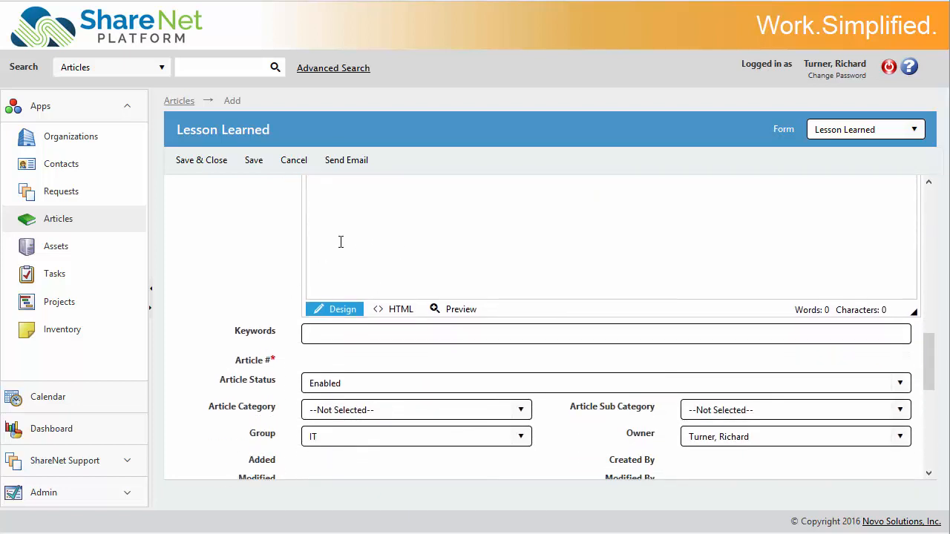
pyautogui.click(359, 334)
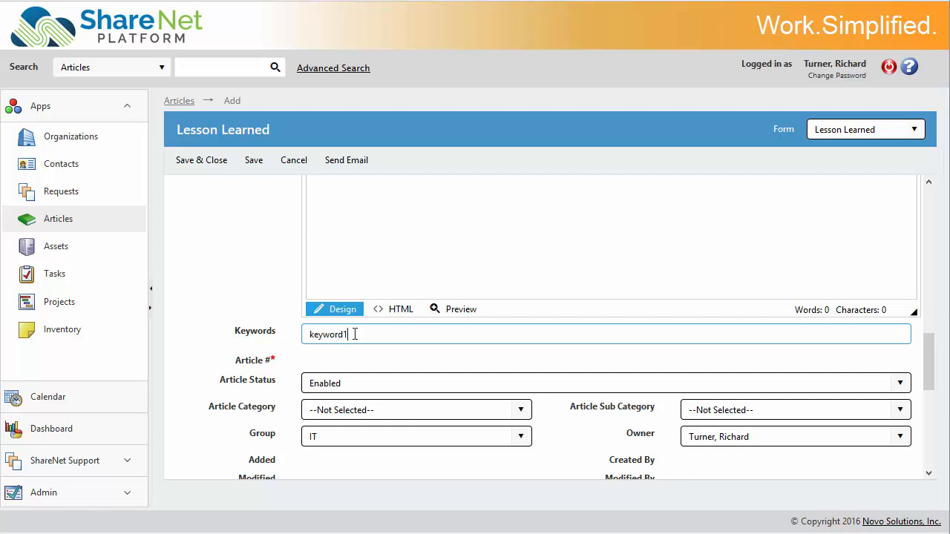
# - Set the article category to Fleet Services and the article sub category to Sub Category 2
pyautogui.click(343, 410)
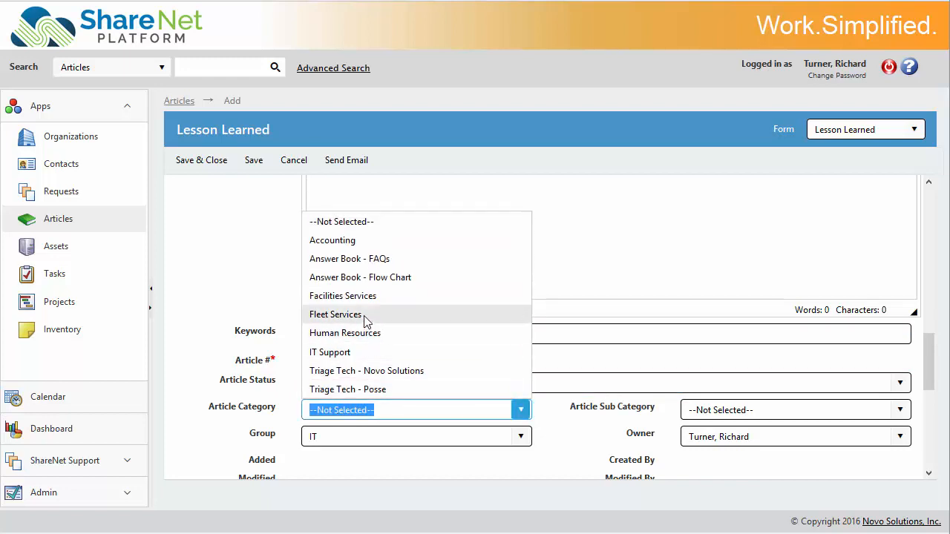
pyautogui.click(363, 314)
pyautogui.click(733, 410)
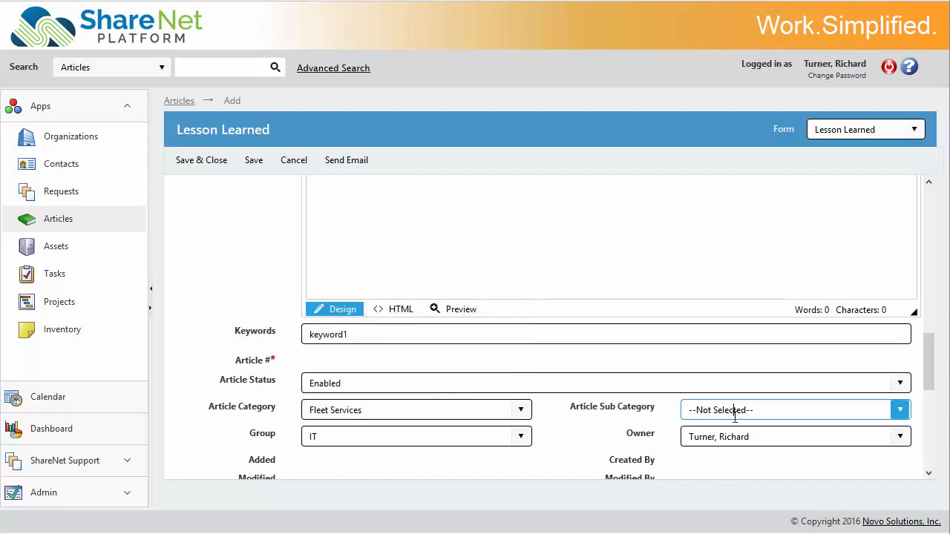
pyautogui.click(735, 466)
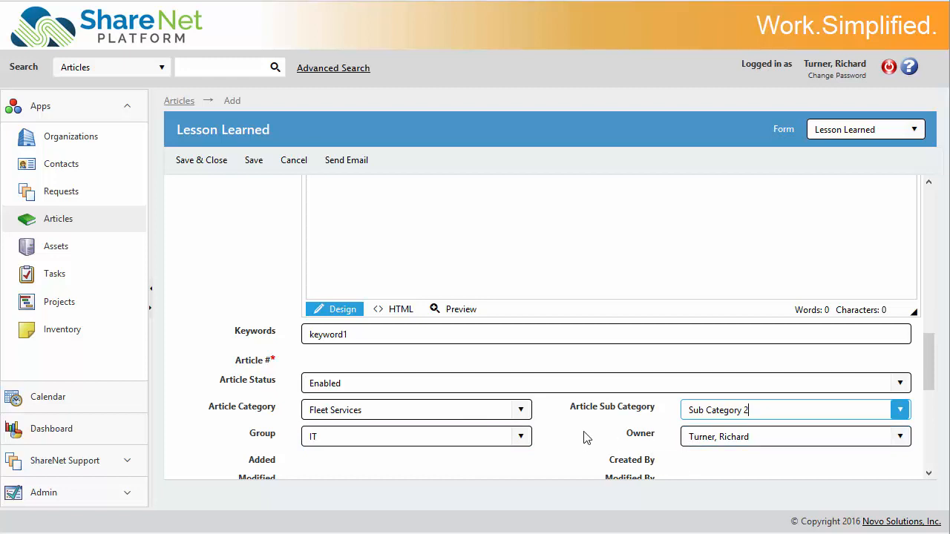
# - Save and close the new Lesson Learned article
pyautogui.scroll(-1, 586, 437)
pyautogui.scroll(-1, 583, 437)
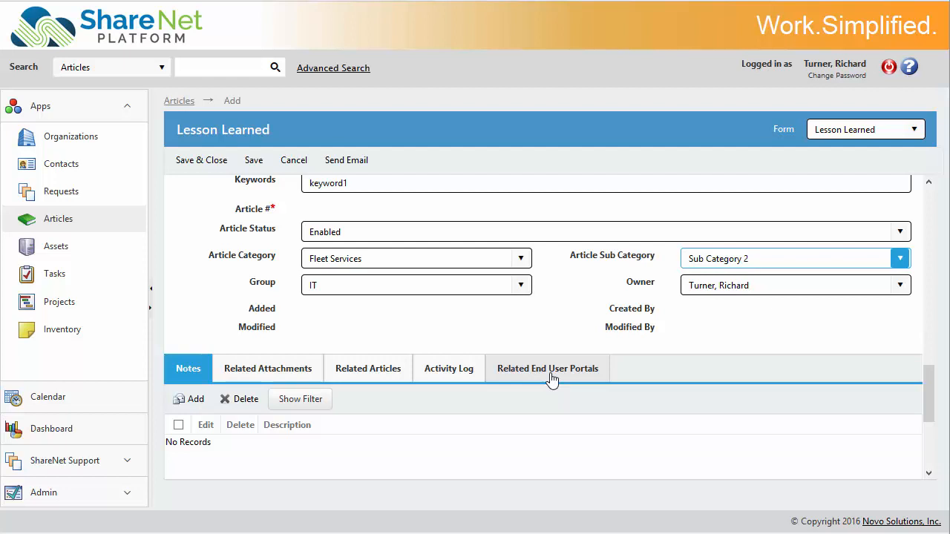
pyautogui.click(209, 160)
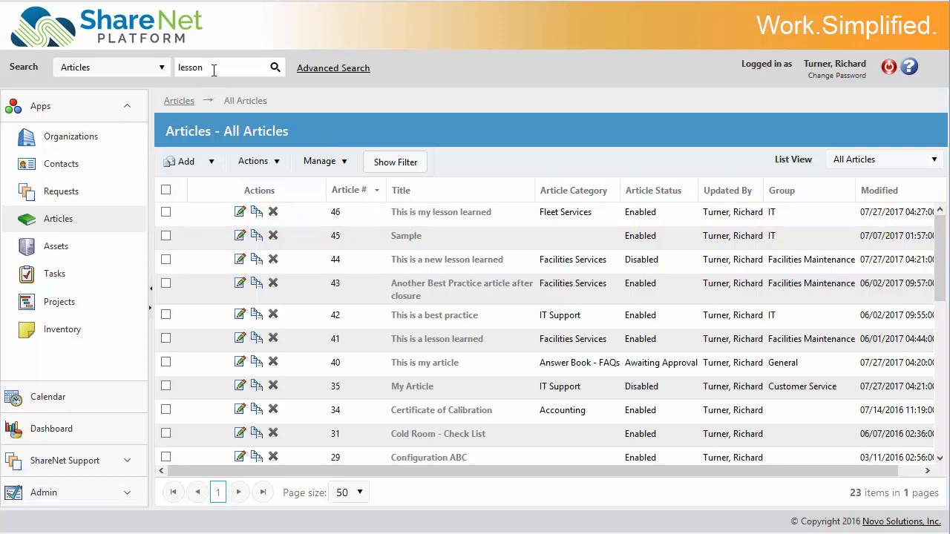
# - Search the articles for "lesson" and open the advanced search
pyautogui.press('Return')
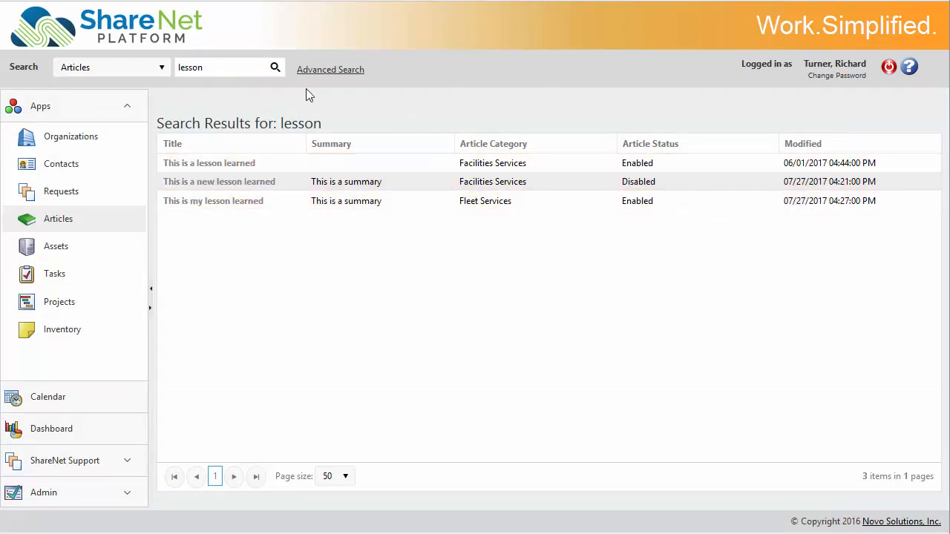
pyautogui.click(324, 70)
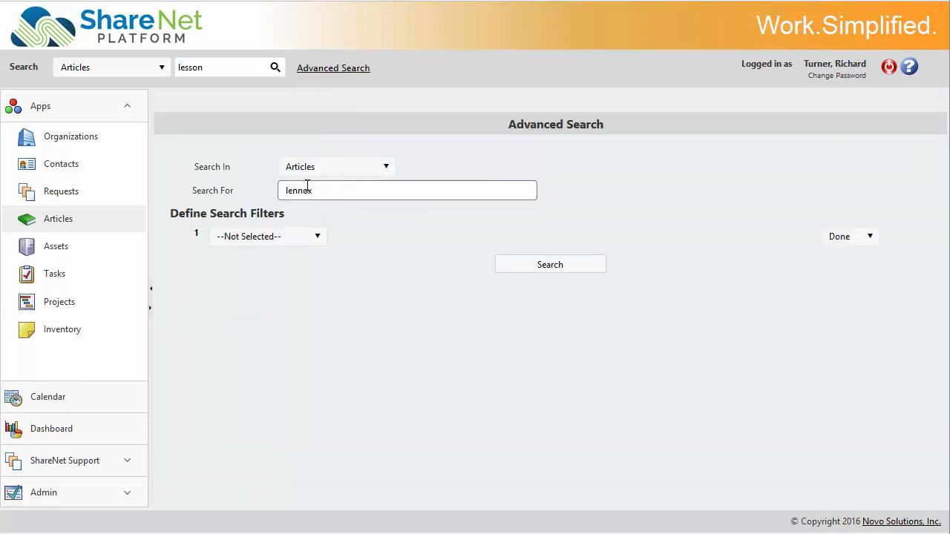
# - Run an advanced article search for "lennox" with the filter Article Category Is Facilities Services
pyautogui.click(317, 237)
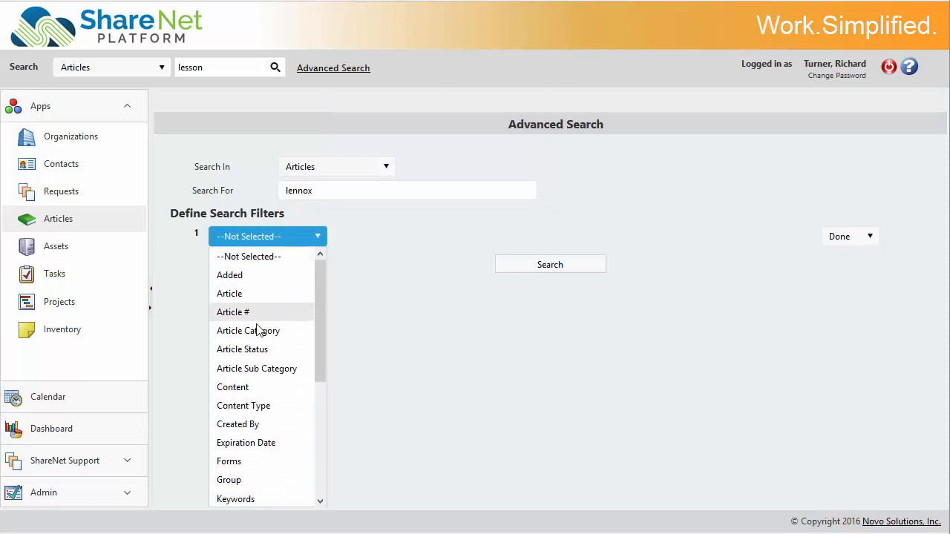
pyautogui.click(258, 330)
pyautogui.click(481, 236)
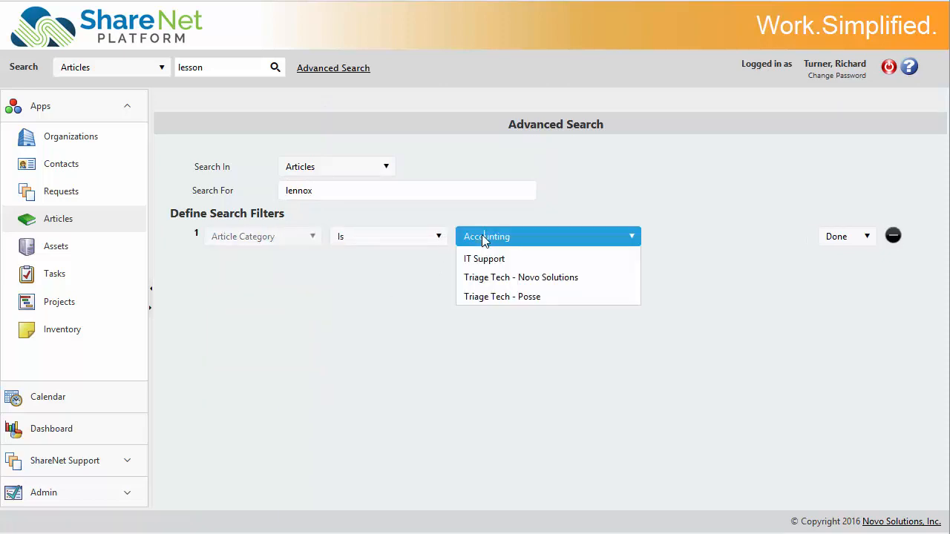
pyautogui.click(486, 312)
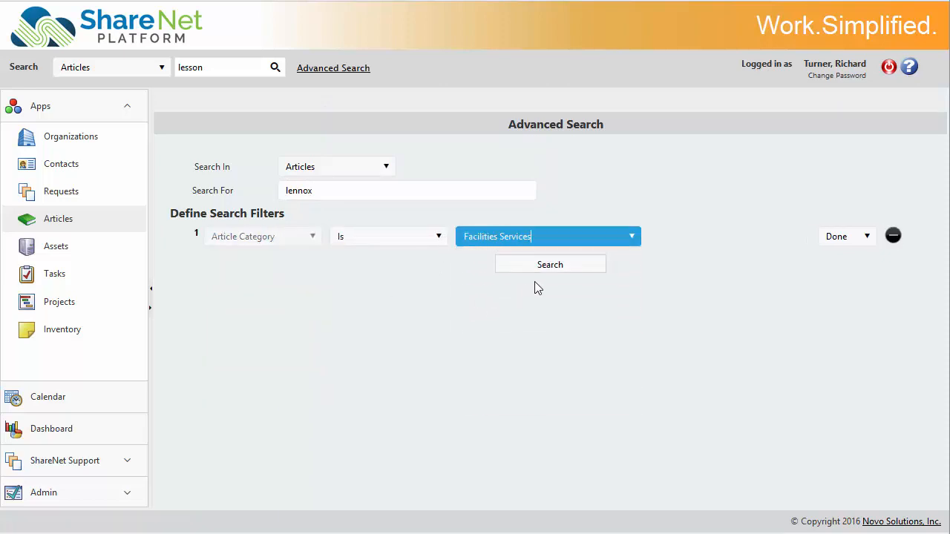
pyautogui.click(304, 193)
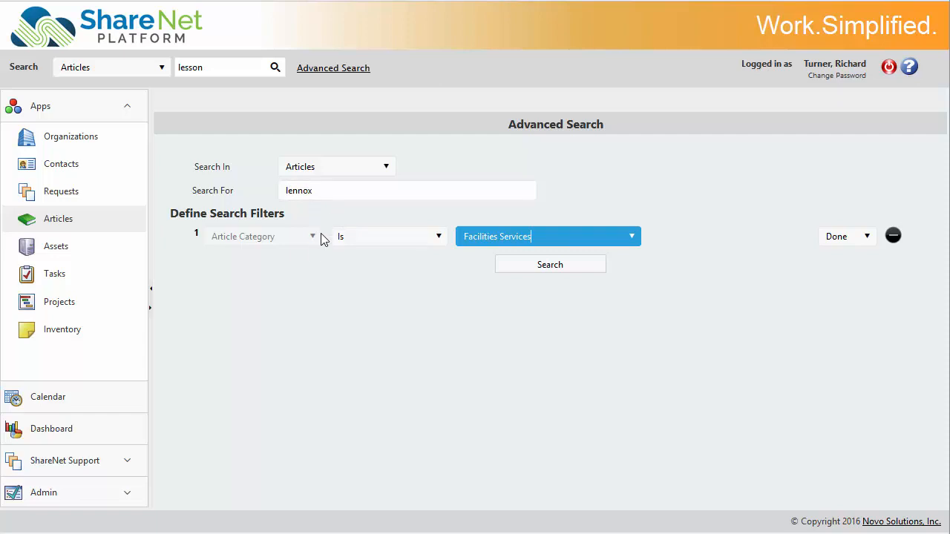
pyautogui.click(535, 266)
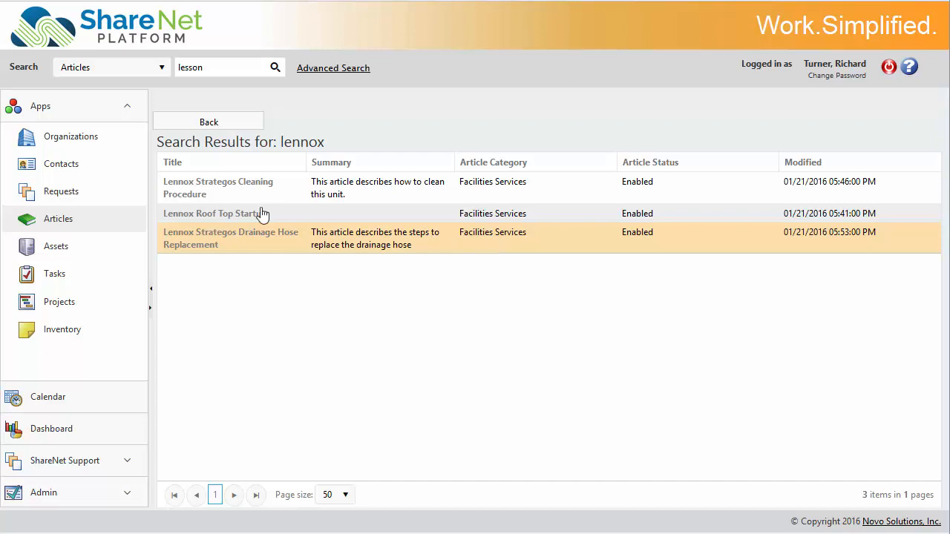
# - Open the Lennox Strategos Drainage Hose Replacement article from the search results and review its content
pyautogui.click(184, 237)
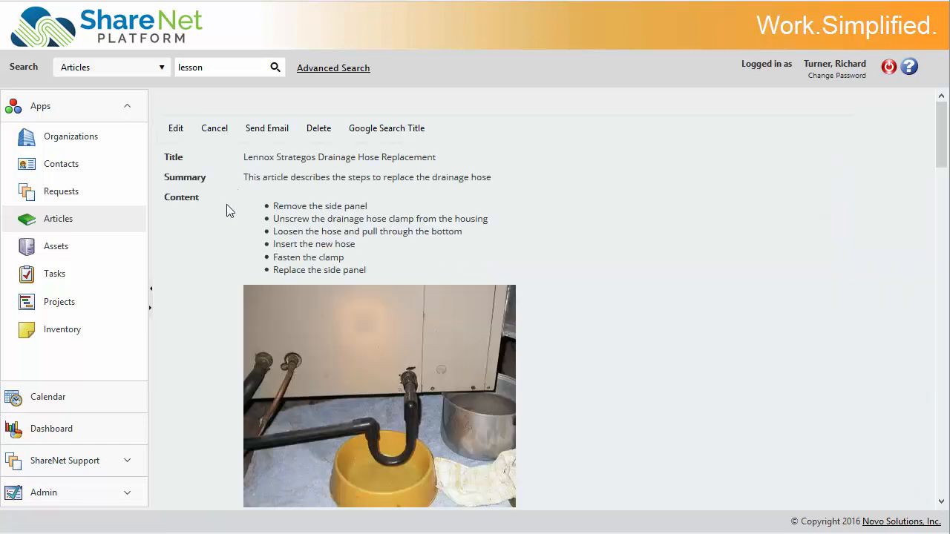
pyautogui.scroll(-2, 323, 340)
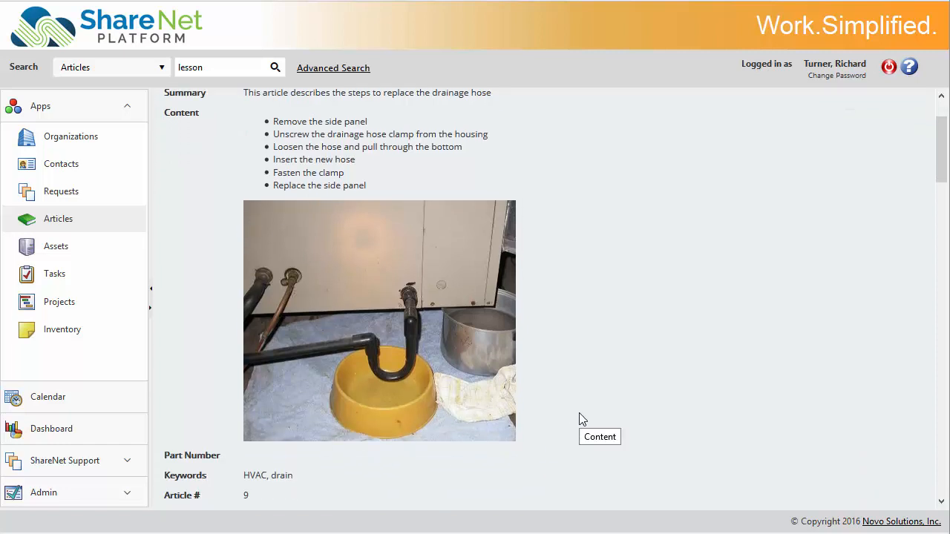
pyautogui.scroll(2, 624, 328)
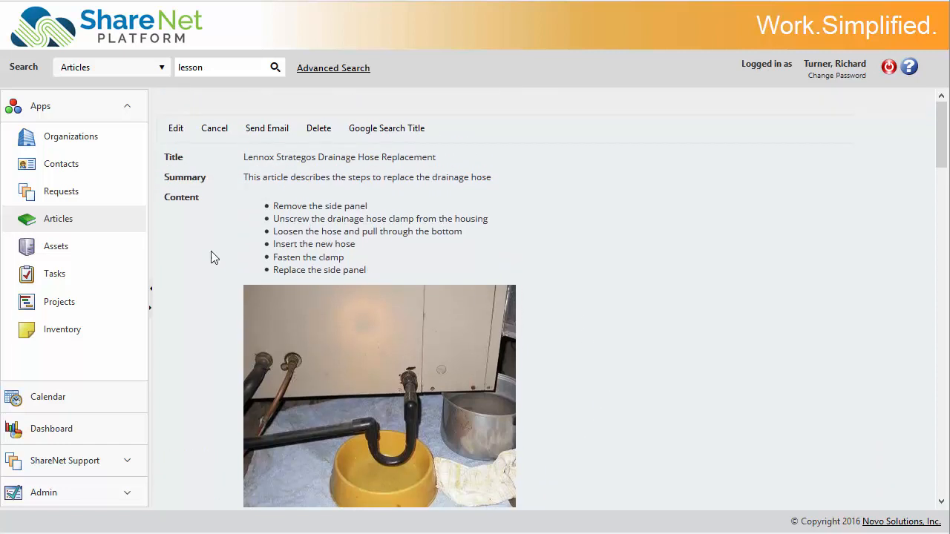
# - Run the Articles By Category report from the article reports and view its Certificate of Calibration article, closing it when done
pyautogui.click(102, 220)
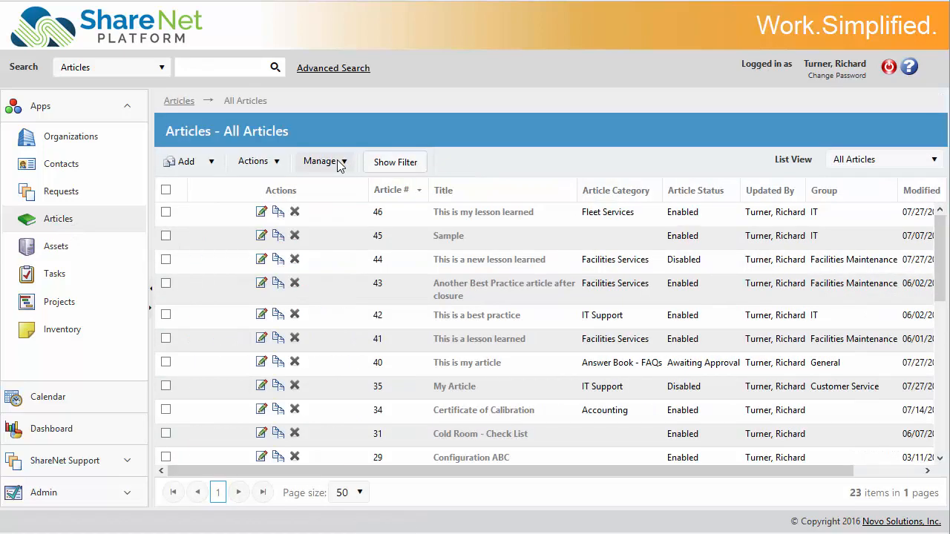
pyautogui.click(338, 164)
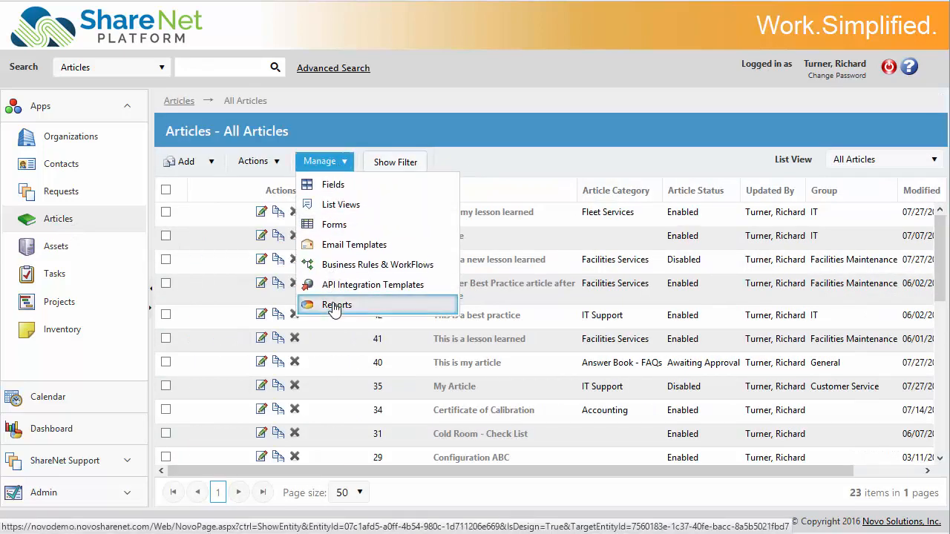
pyautogui.click(326, 302)
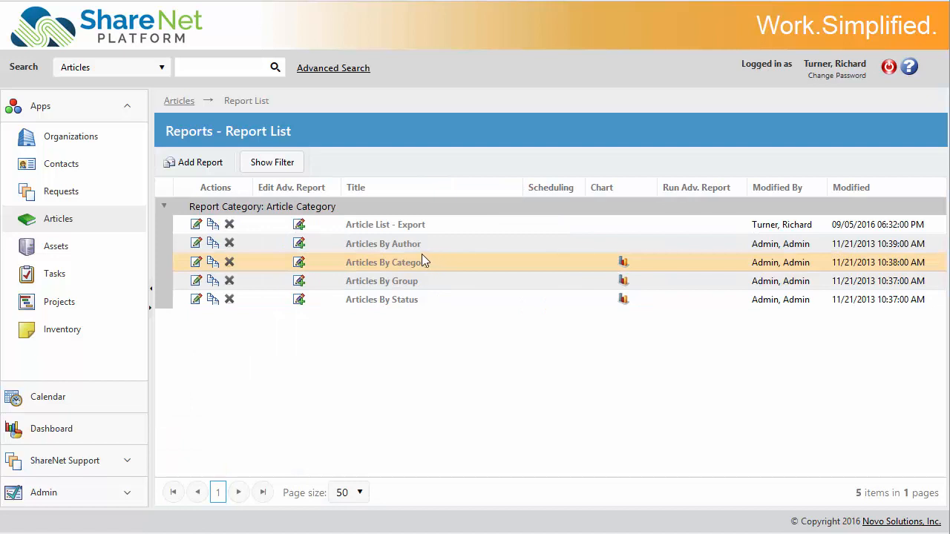
pyautogui.click(407, 268)
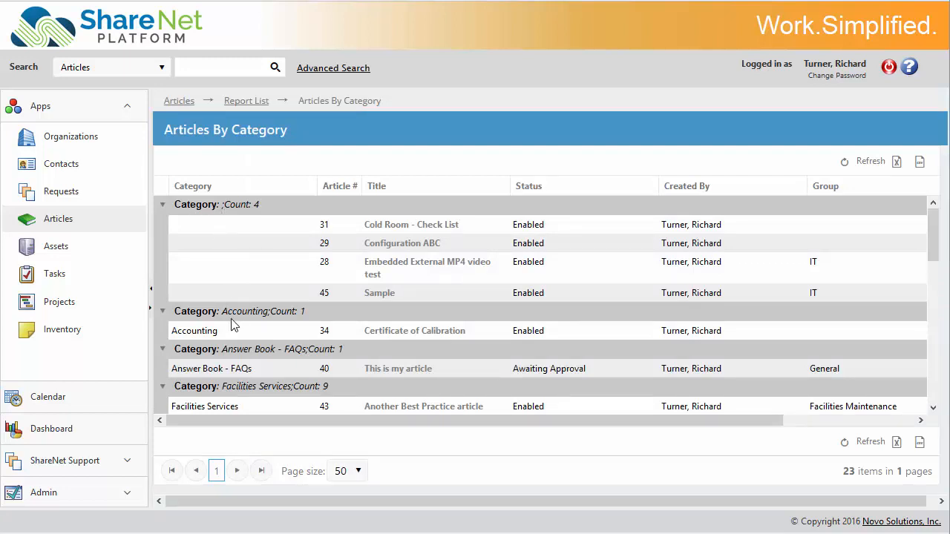
pyautogui.click(414, 335)
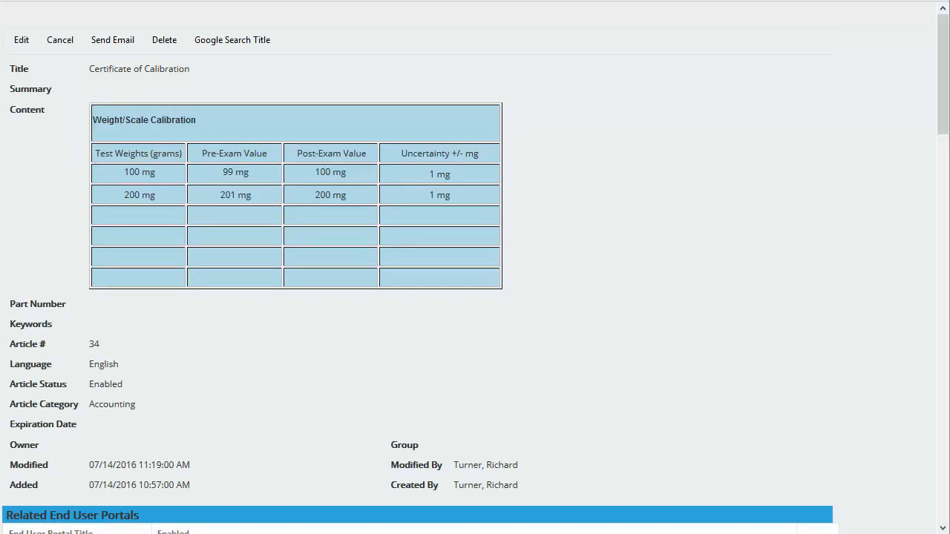
pyautogui.hotkey('ctrl', 'w')
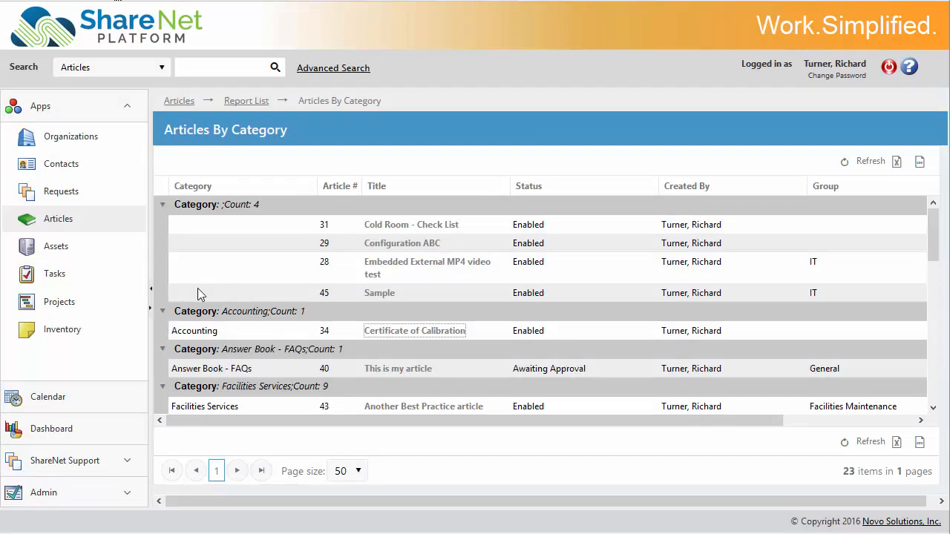
# - On the Knowledge Base dashboard, view the IT Support articles behind the Articles By Category chart and close the list
pyautogui.click(73, 434)
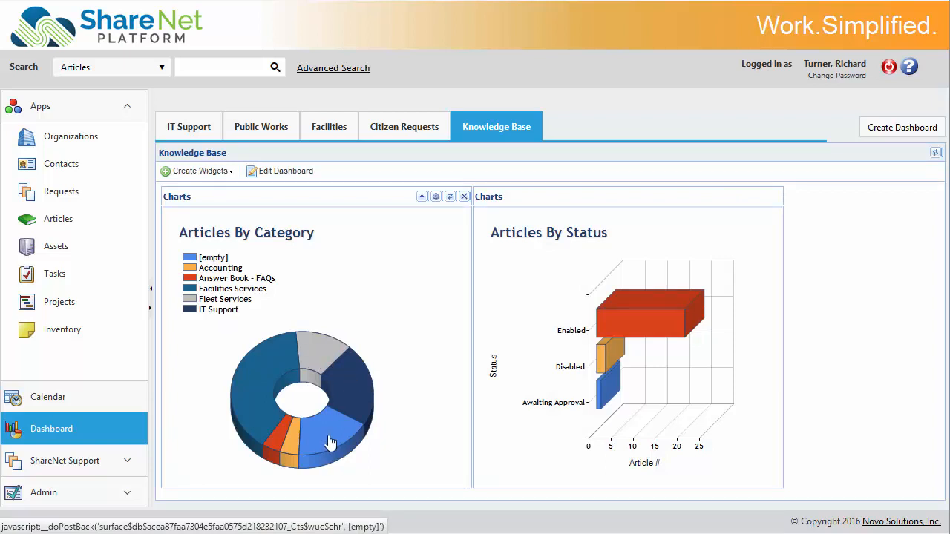
pyautogui.click(352, 390)
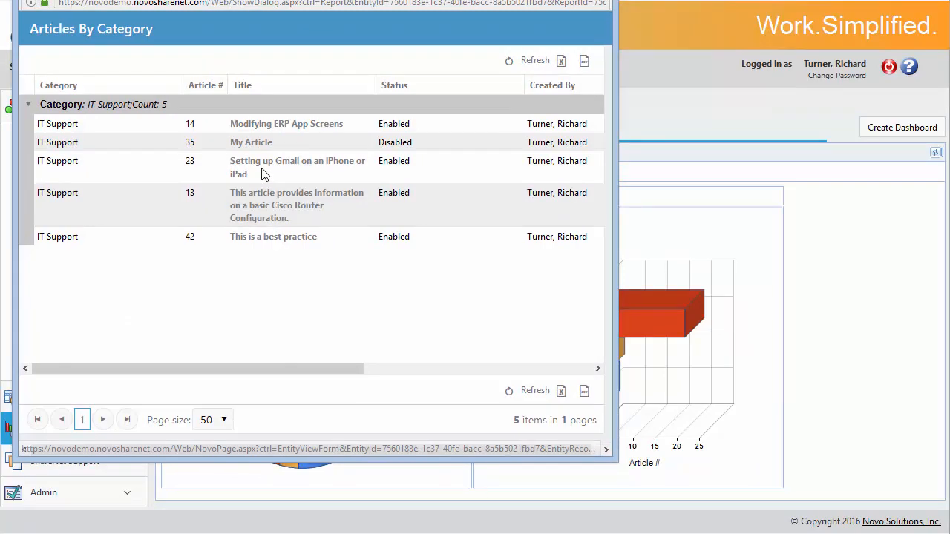
pyautogui.click(599, 1)
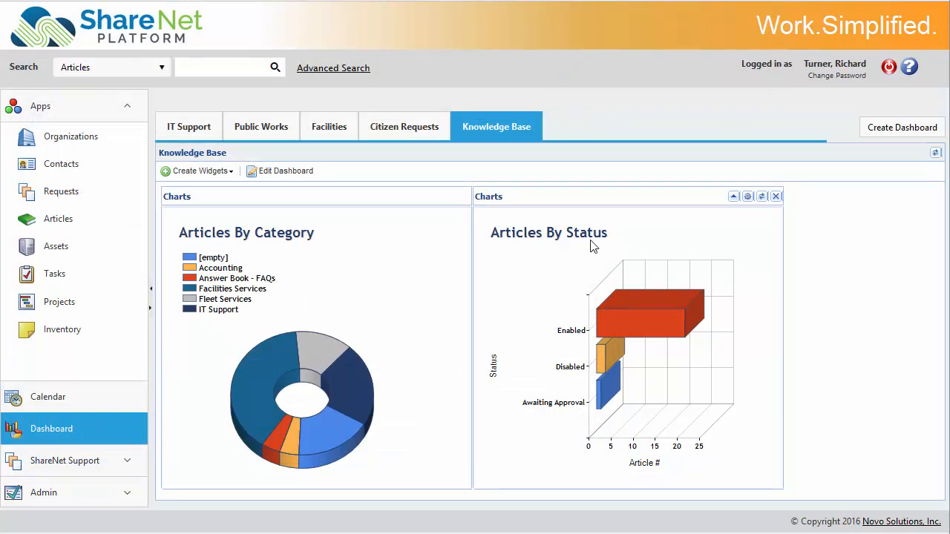
pyautogui.click(230, 172)
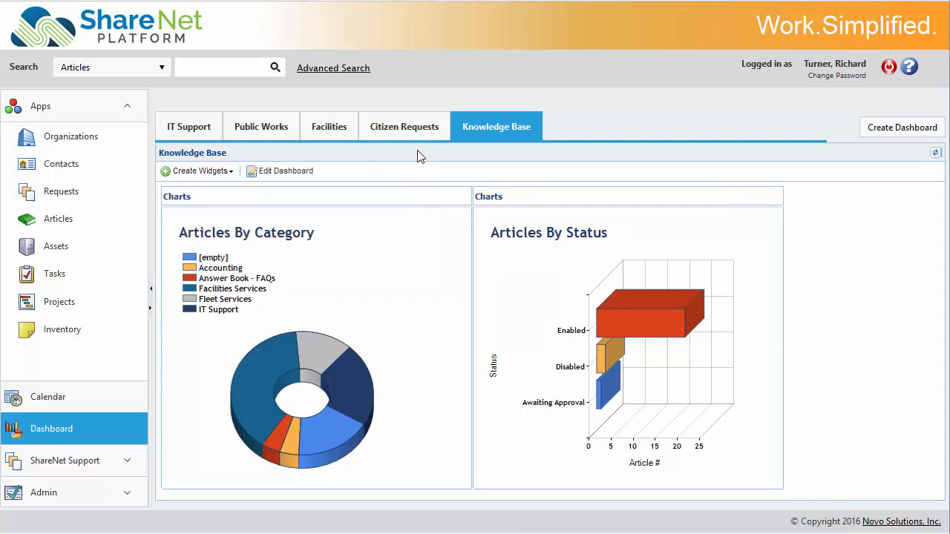
pyautogui.moveTo(719, 204)
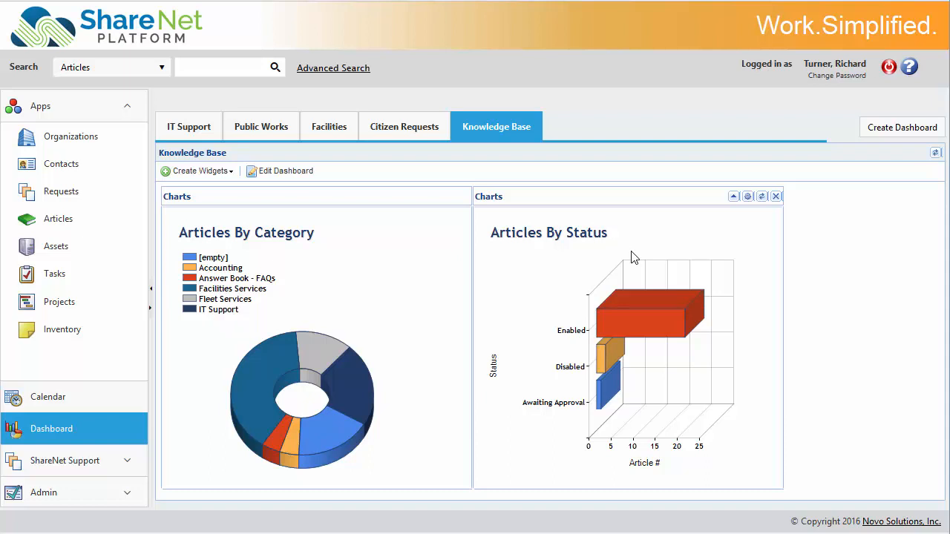
# - Expand the Permissions section of the administration area
pyautogui.click(117, 494)
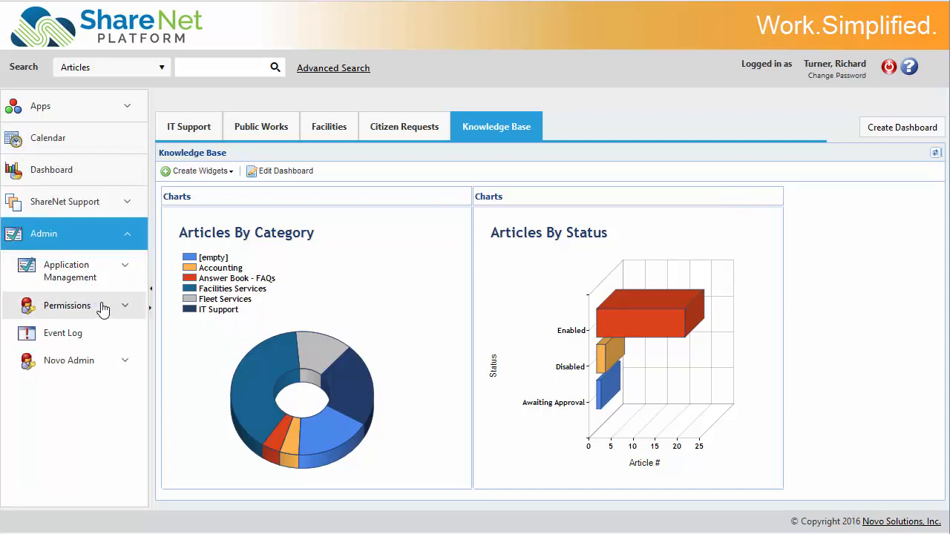
pyautogui.click(90, 307)
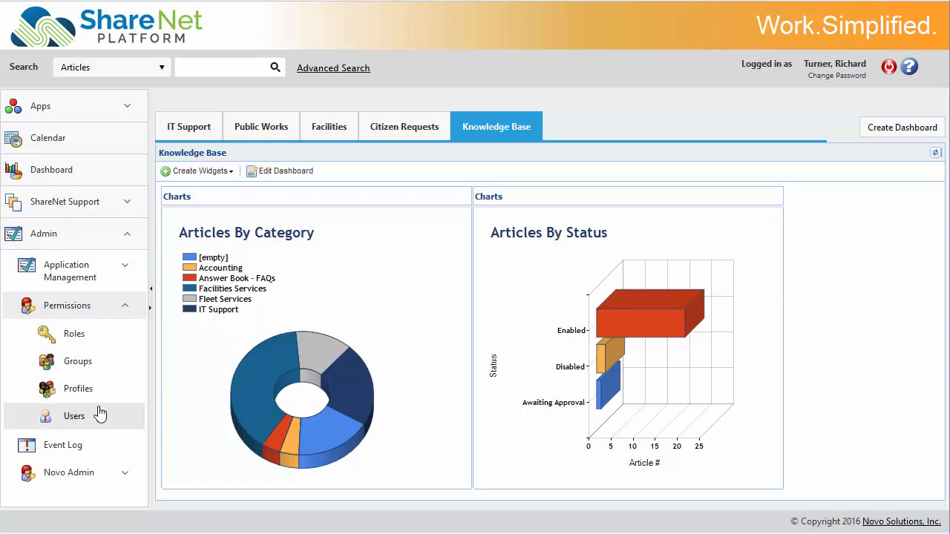